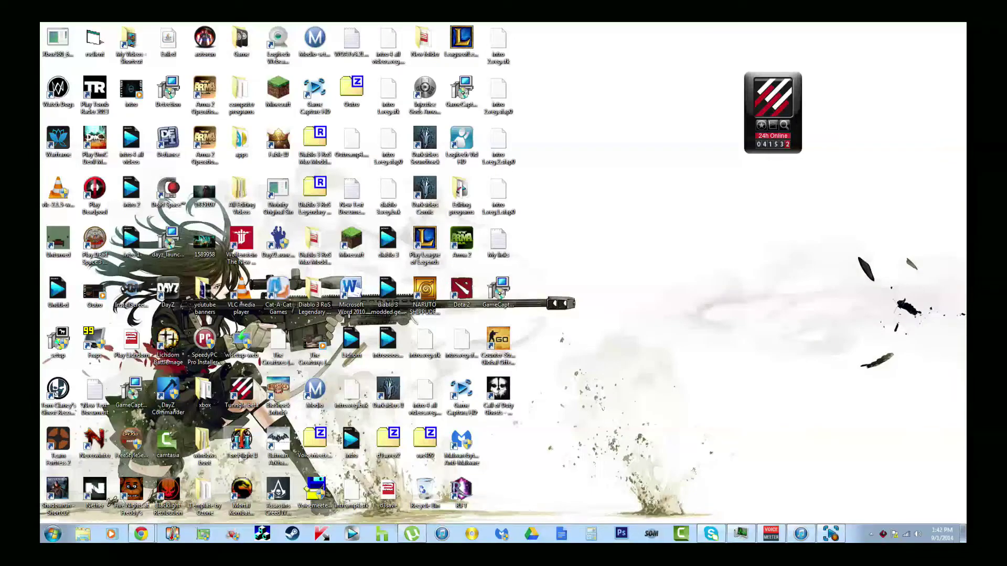
Bring up Machinima's partners page and highlight the top partner and join panel text
mouse_move(140, 535)
click(206, 484)
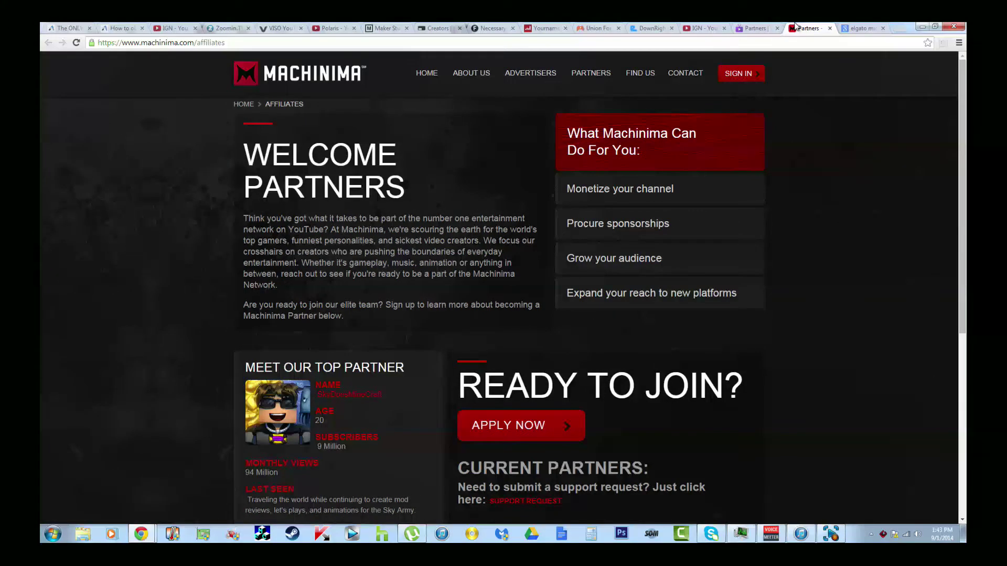
scroll(814, 144, down, 8)
scroll(814, 144, down, 5)
scroll(813, 143, up, 5)
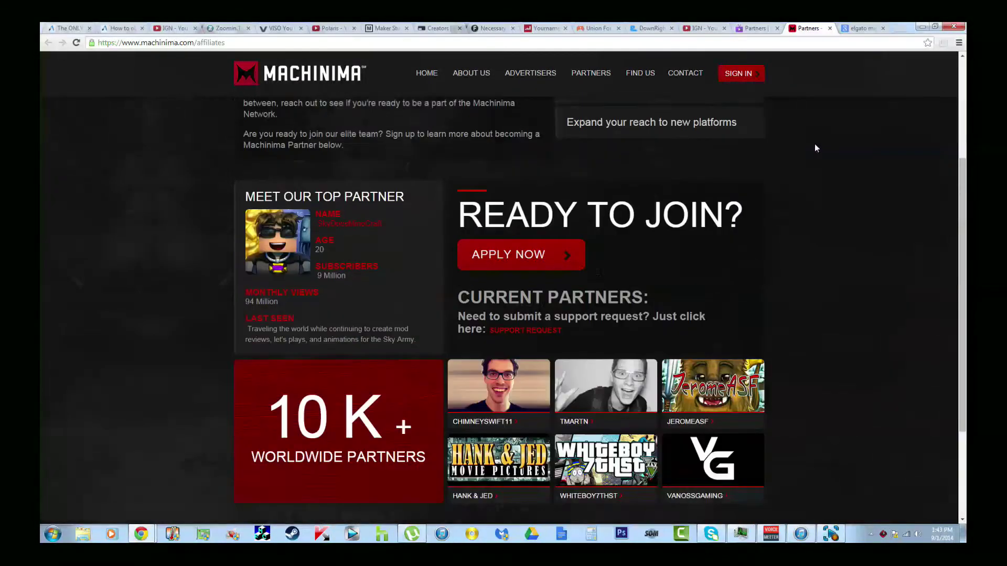
scroll(752, 184, up, 2)
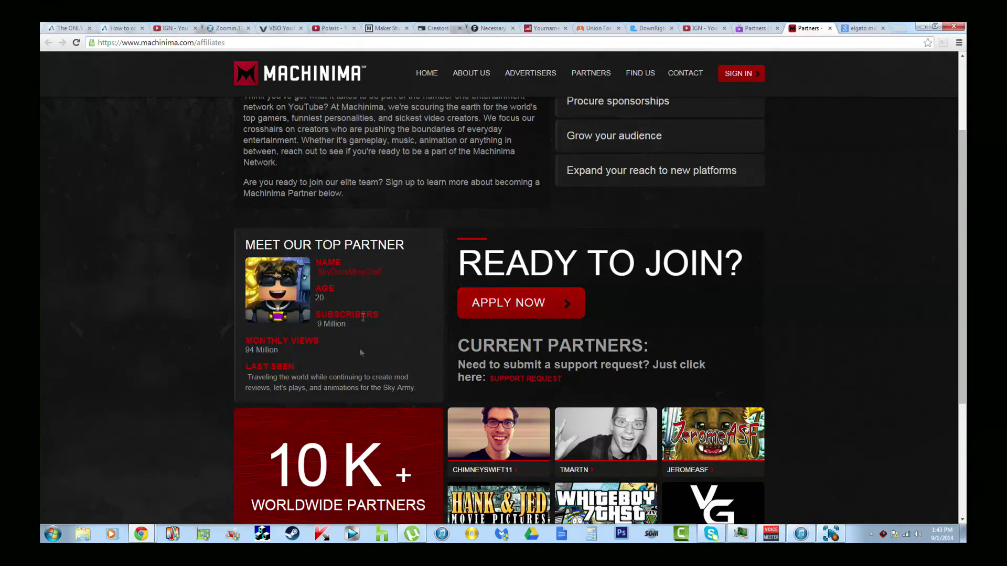
scroll(620, 322, down, 3)
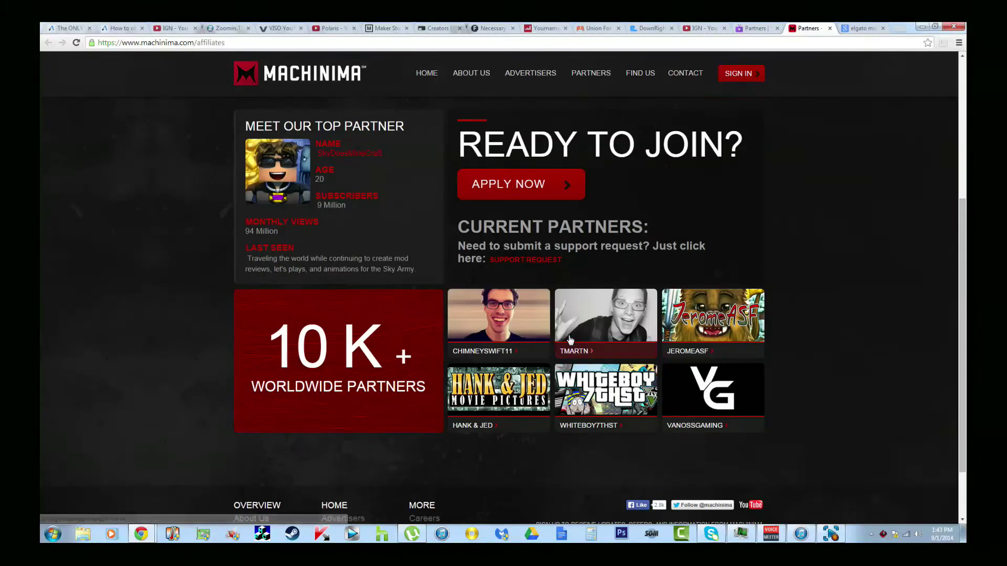
mouse_move(678, 352)
mouse_down()
mouse_move(403, 130)
mouse_move(452, 393)
mouse_up()
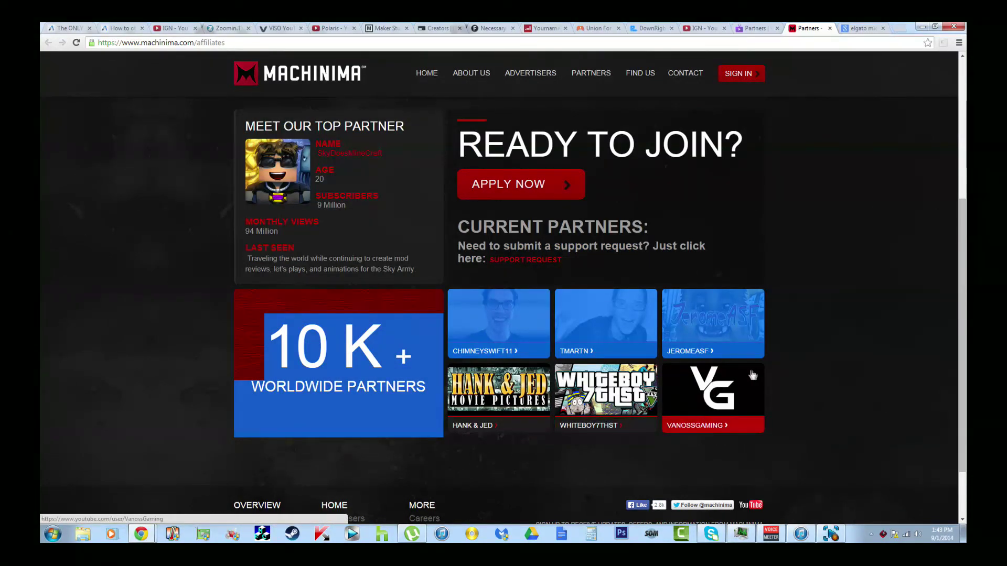
click(805, 365)
scroll(805, 364, up, 2)
scroll(805, 365, up, 3)
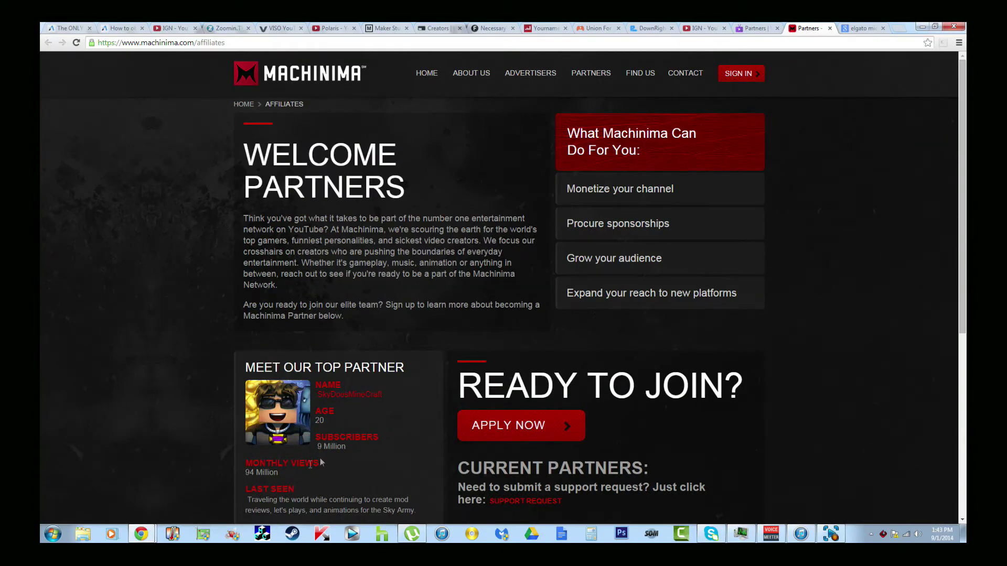
Highlight the top partner's 94 Million monthly views, then move to the DownRight partner site
drag(292, 463, 246, 474)
click(285, 475)
click(308, 475)
scroll(307, 474, down, 2)
scroll(309, 474, down, 2)
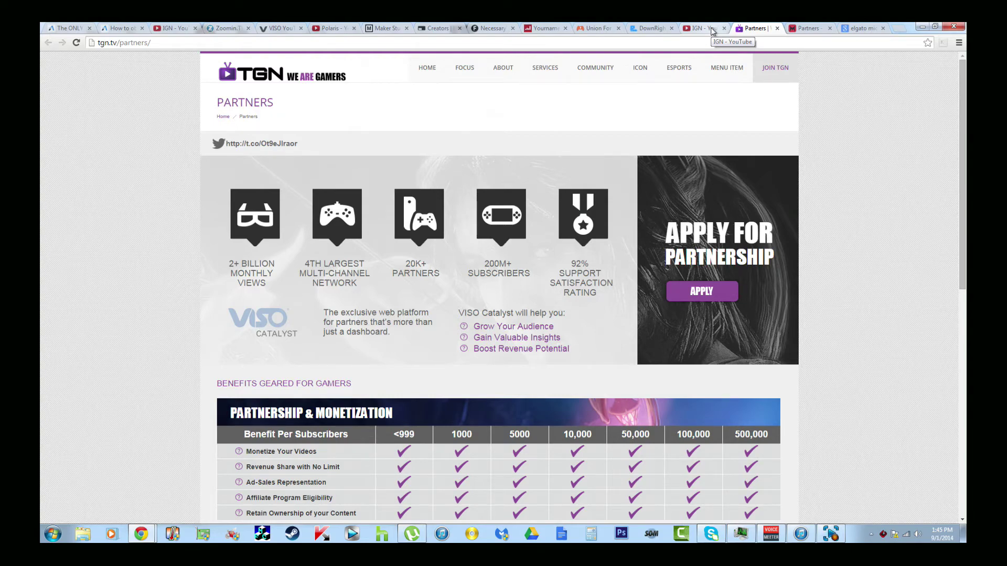
click(652, 29)
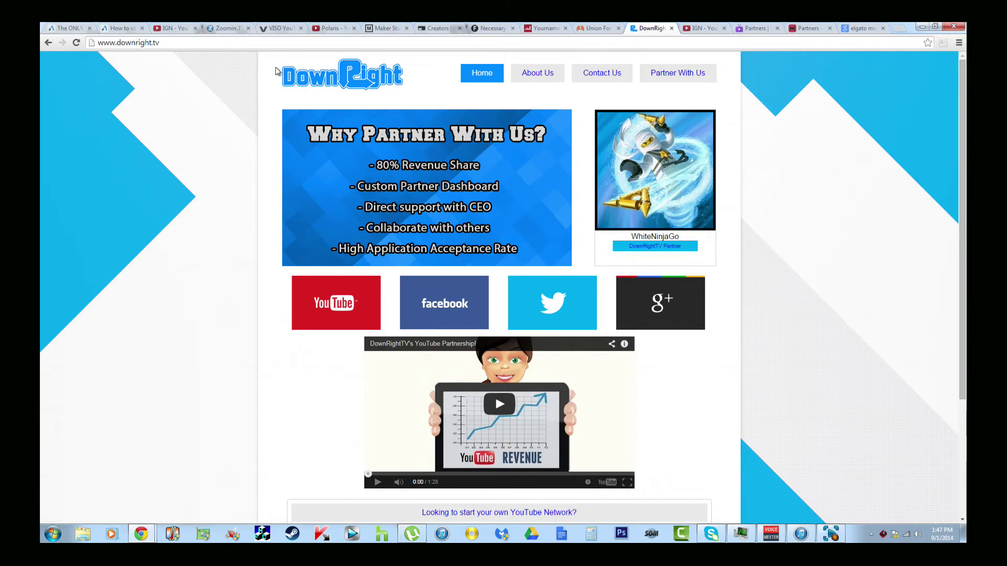
Switch to the Union for Gamers referral application tab
click(599, 29)
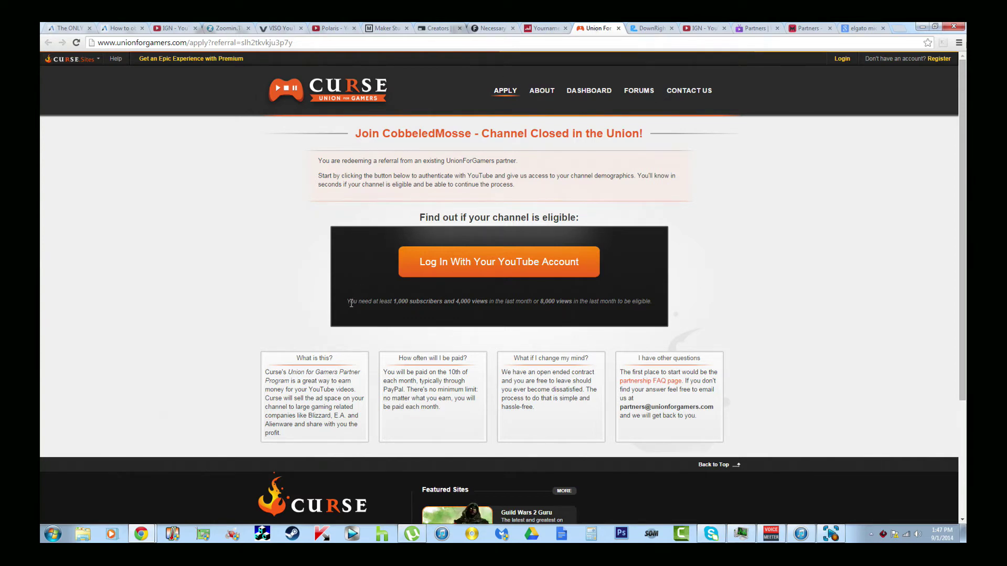
Highlight the 1,000 subscribers and 4,000 monthly views eligibility requirement
drag(351, 304, 497, 304)
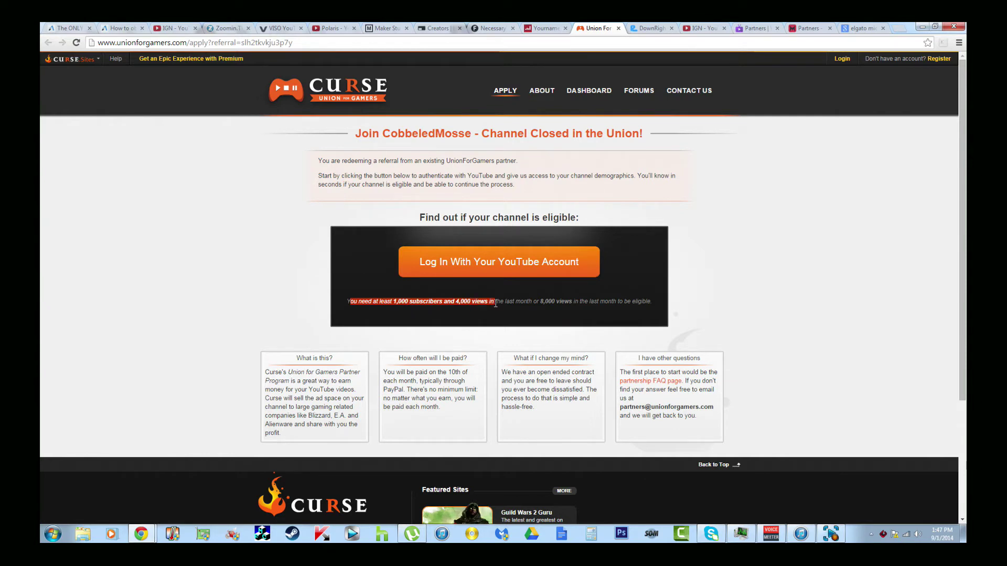
Highlight the 8,000-views alternative and the referral heading, then begin a YouTube username lookup
drag(495, 305, 654, 301)
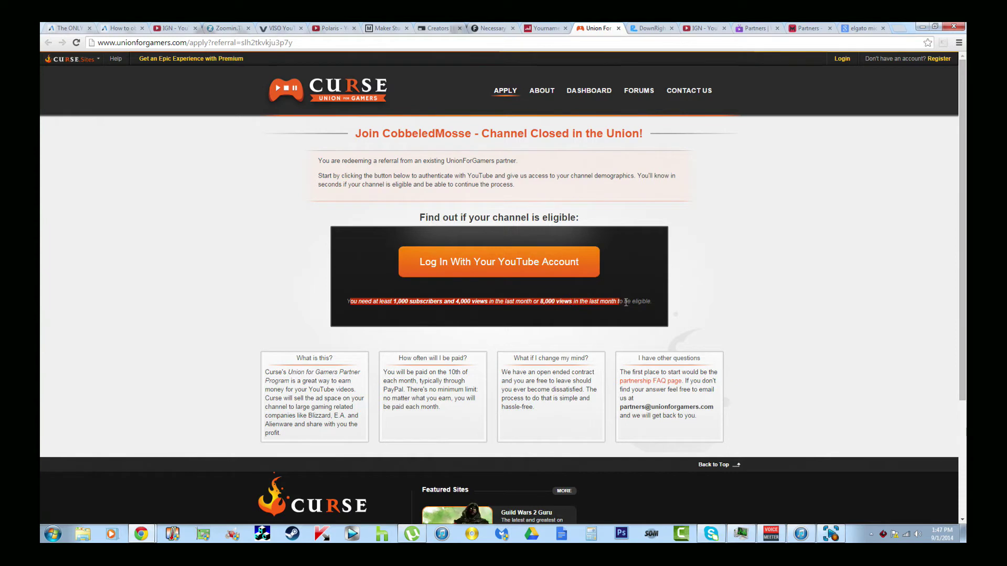
click(595, 316)
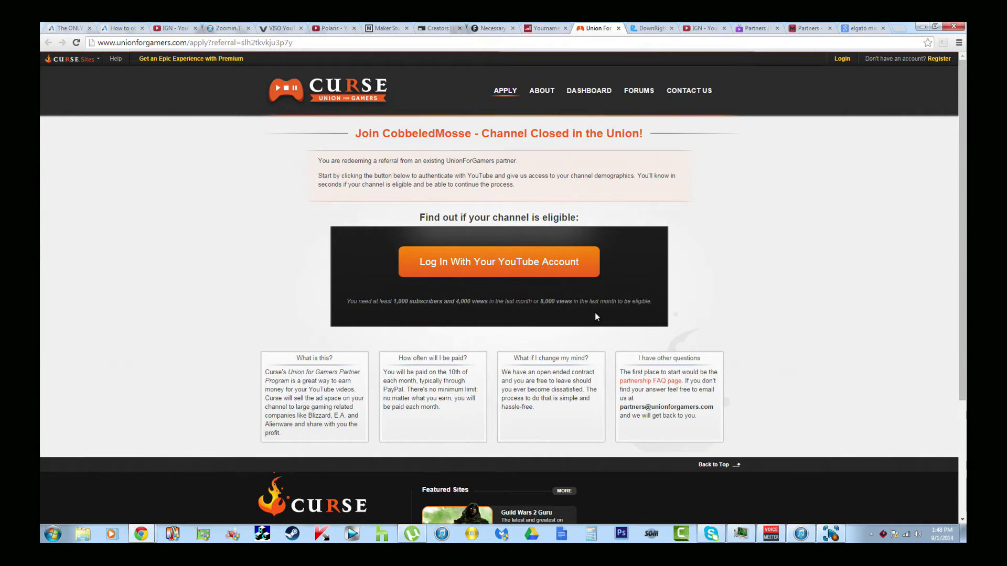
drag(381, 133, 645, 136)
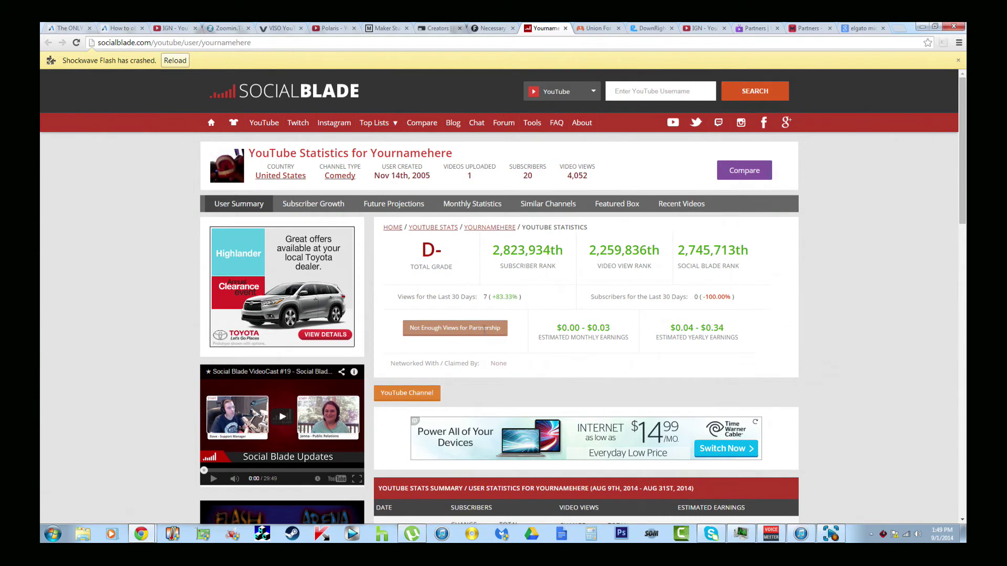
click(682, 93)
text(llF)
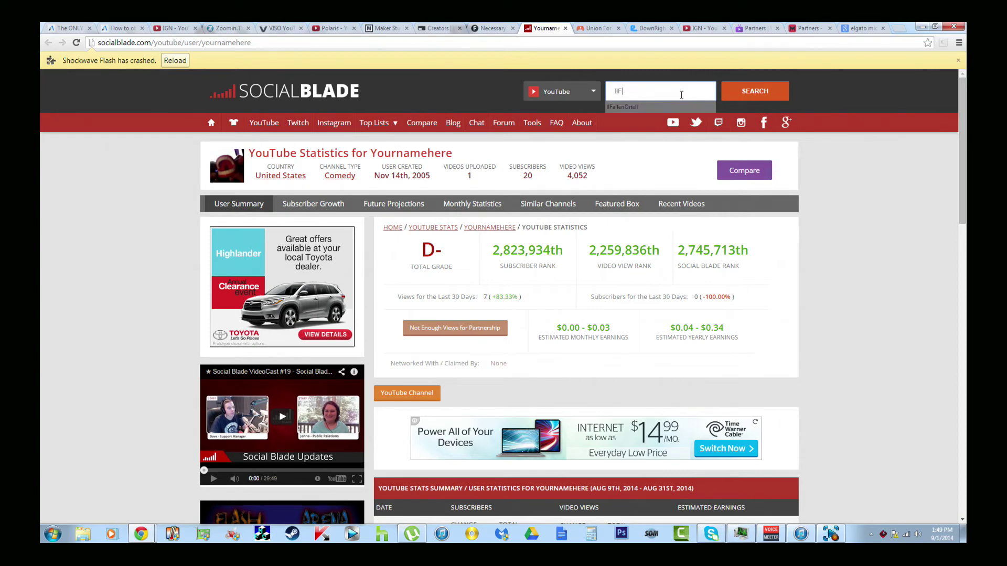
text(allen)
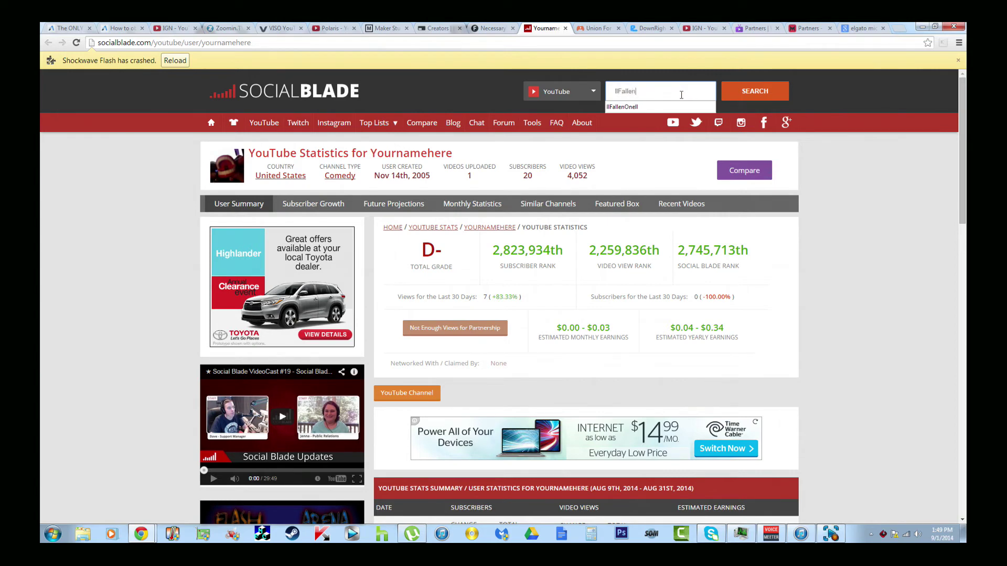
text(onell)
Pull up Llfallenonell's stats and highlight its estimated monthly earnings and 30-day subscriber change
click(754, 90)
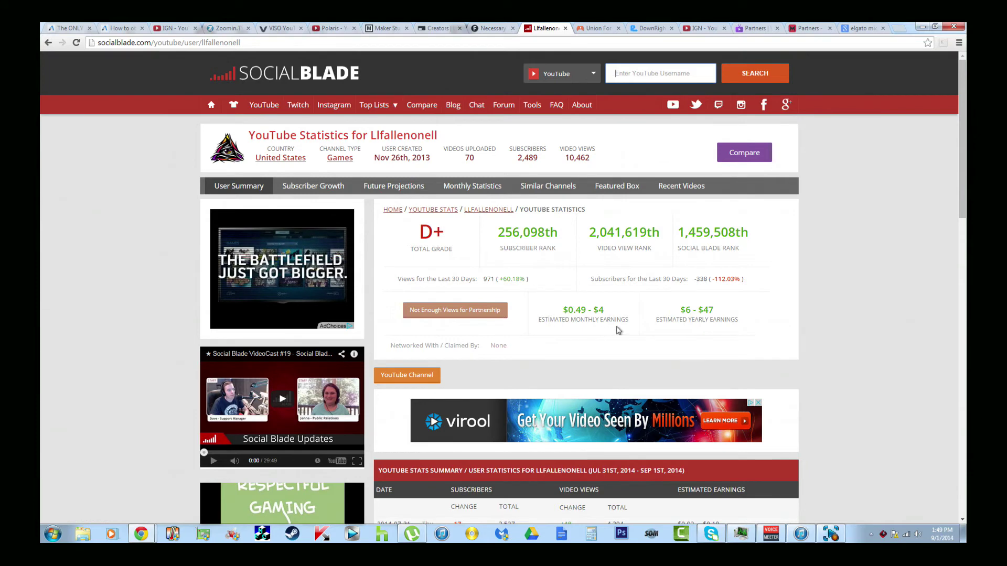
drag(622, 331, 547, 319)
mouse_move(603, 252)
mouse_down()
mouse_move(744, 279)
mouse_move(708, 279)
mouse_up()
click(639, 294)
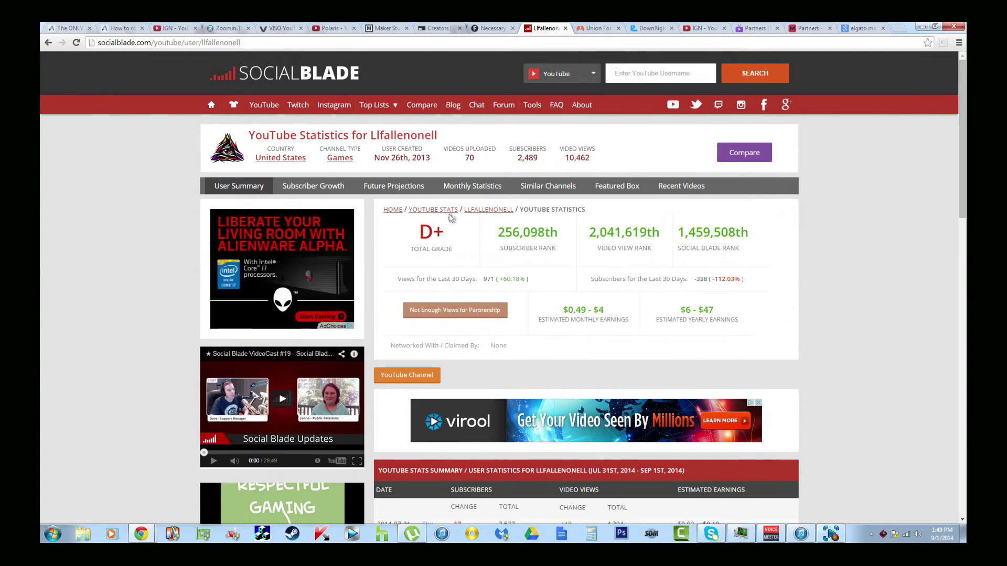
Highlight the channel's video count, country, type, subscribers and daily rows, then go to NecessaryTV
mouse_move(476, 157)
mouse_down()
mouse_move(454, 168)
mouse_move(324, 160)
mouse_up()
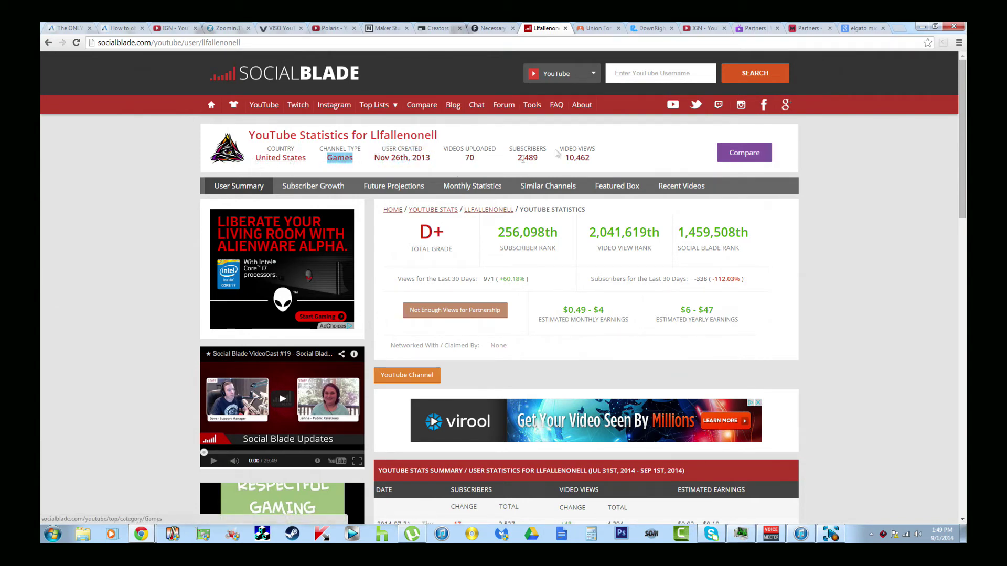
mouse_move(247, 163)
mouse_down()
mouse_move(605, 163)
mouse_move(512, 158)
mouse_up()
click(669, 164)
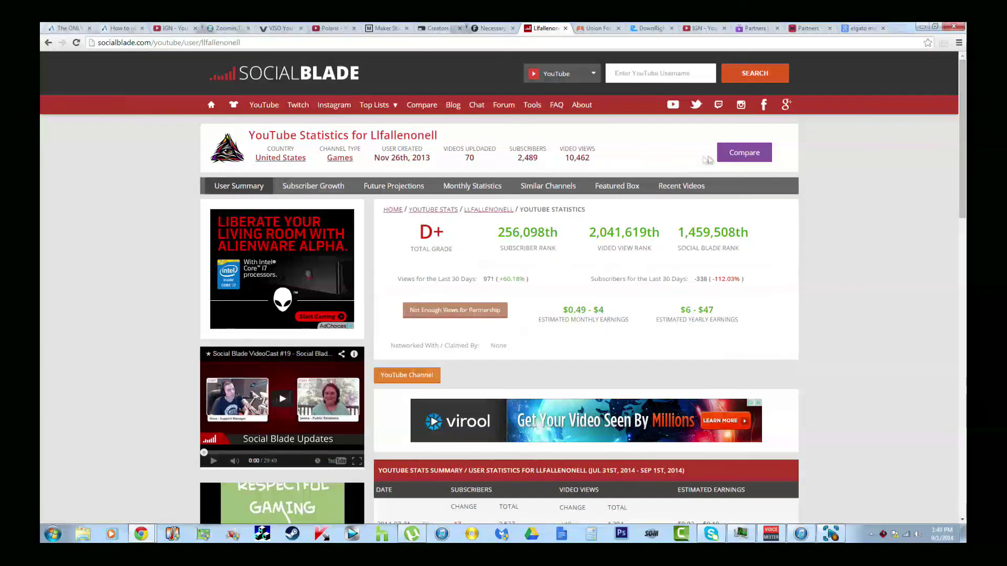
scroll(694, 187, down, 5)
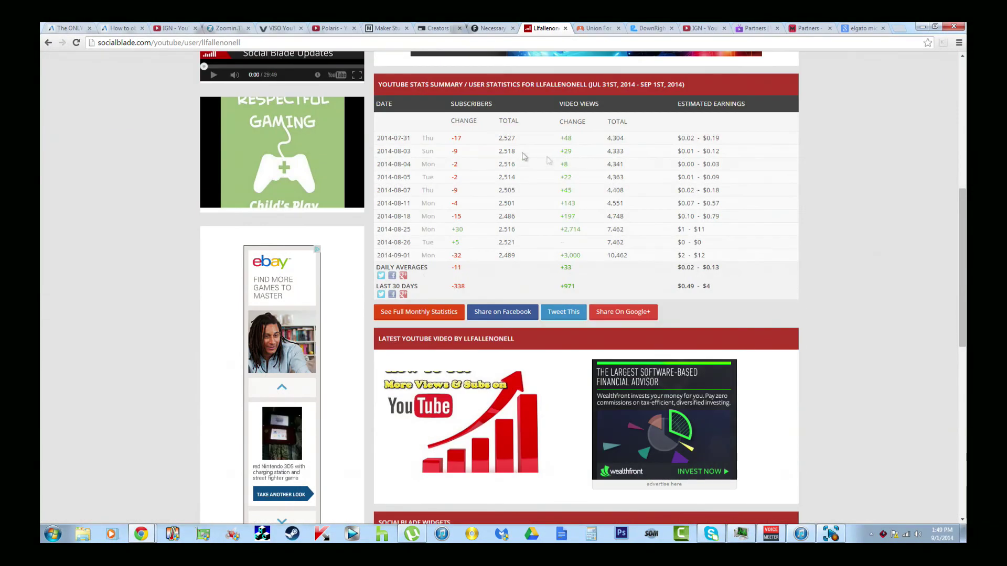
drag(453, 138, 471, 260)
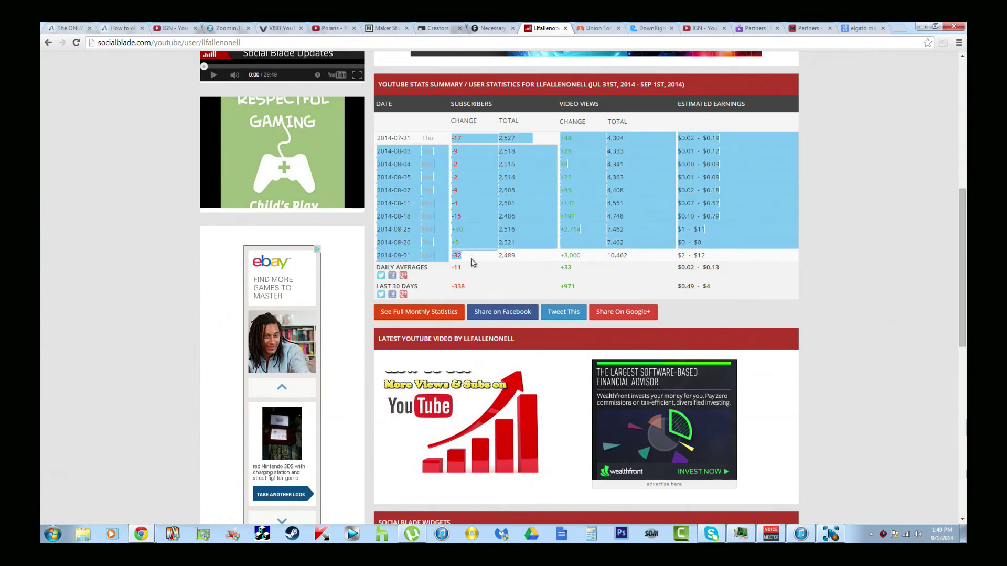
click(475, 233)
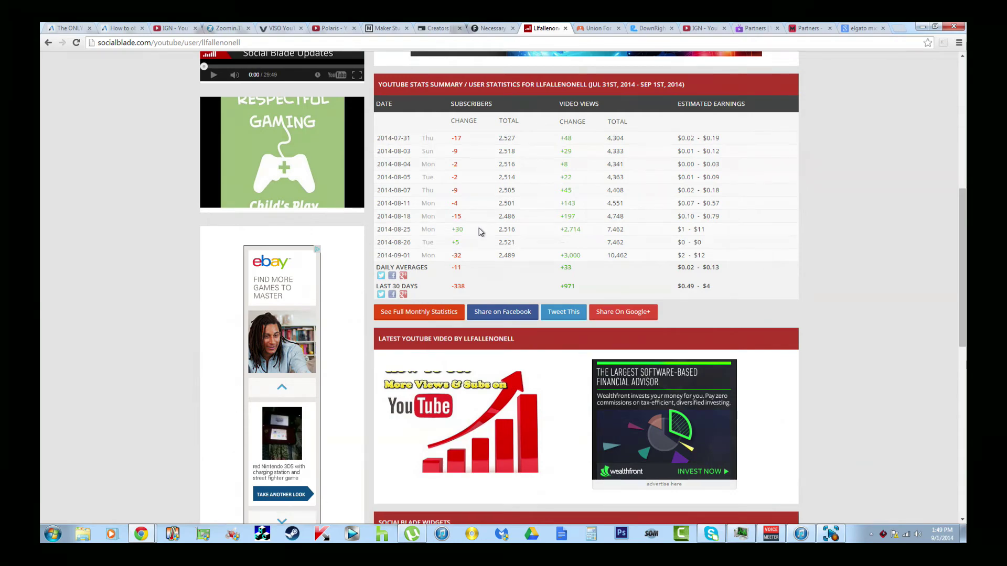
scroll(479, 230, down, 5)
scroll(478, 231, down, 5)
scroll(482, 232, down, 3)
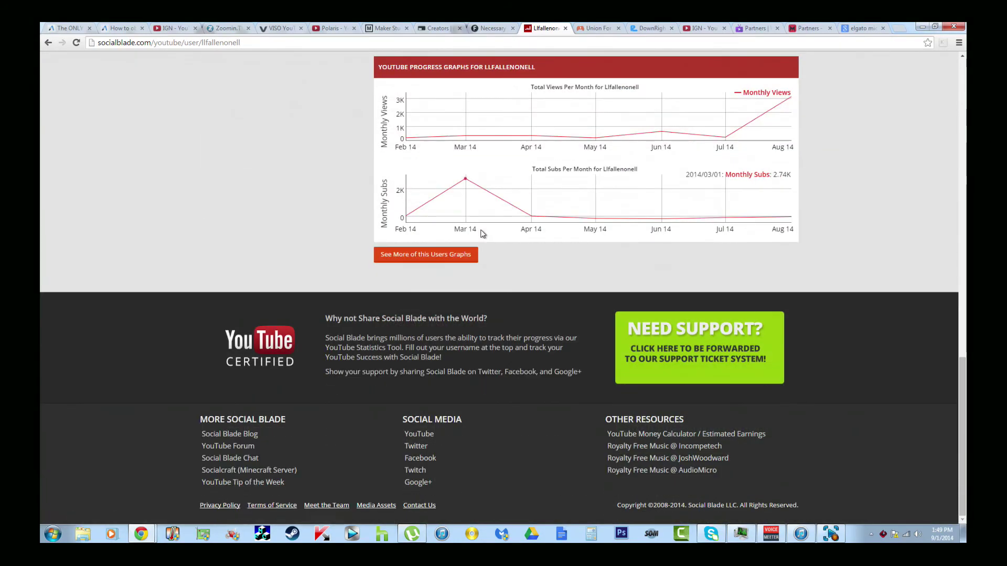
scroll(483, 233, up, 5)
scroll(753, 416, down, 2)
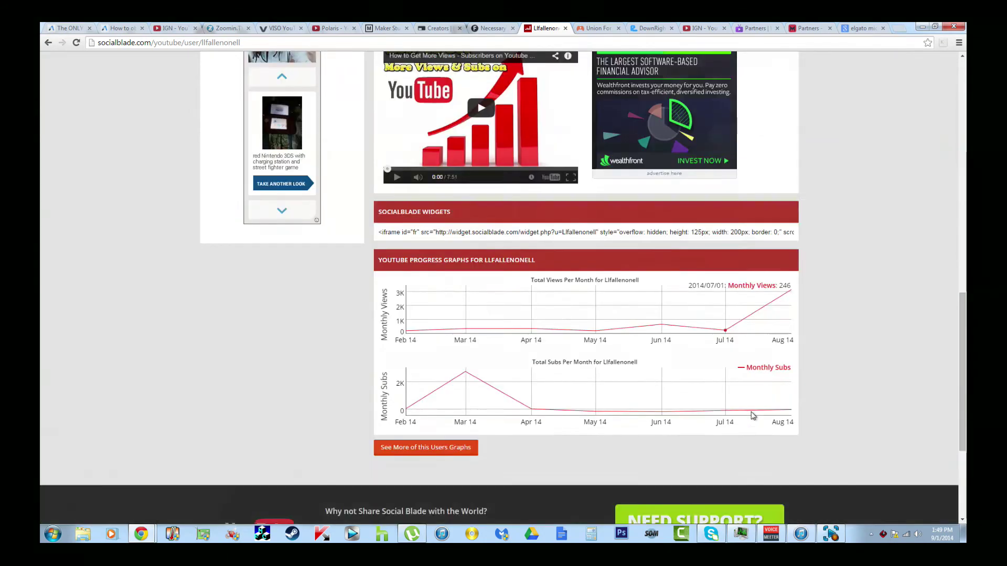
scroll(753, 415, down, 3)
scroll(753, 416, up, 8)
scroll(638, 379, up, 5)
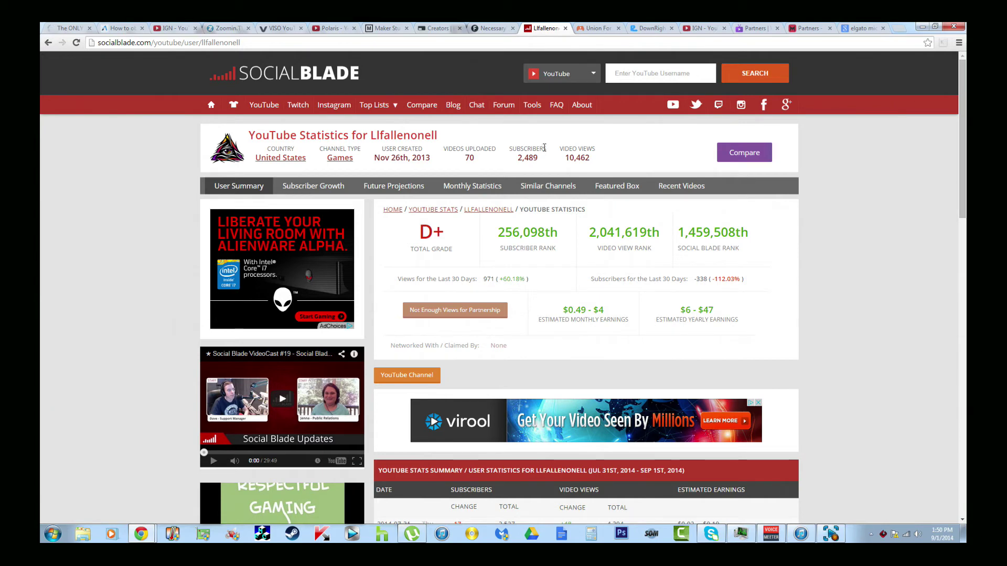
click(497, 27)
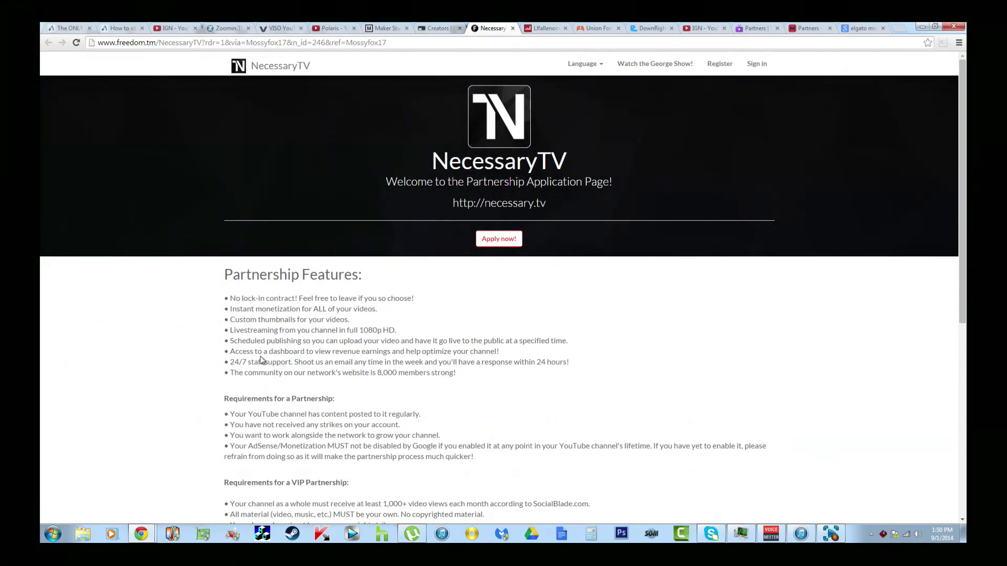
scroll(263, 361, down, 4)
scroll(346, 362, up, 3)
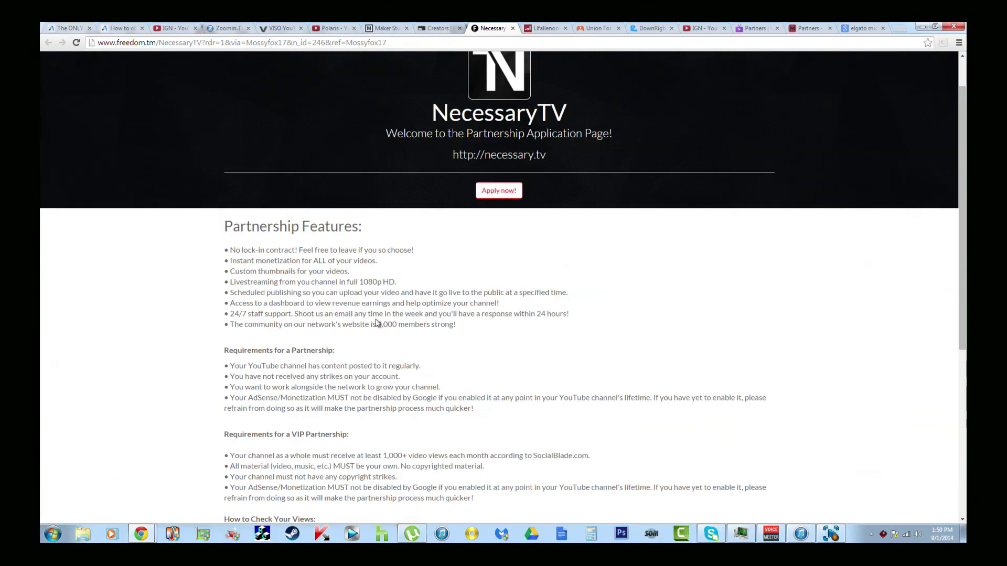
drag(376, 323, 456, 338)
Clear the briefly selected partnership feature text on NecessaryTV's application page
click(457, 338)
scroll(443, 369, down, 8)
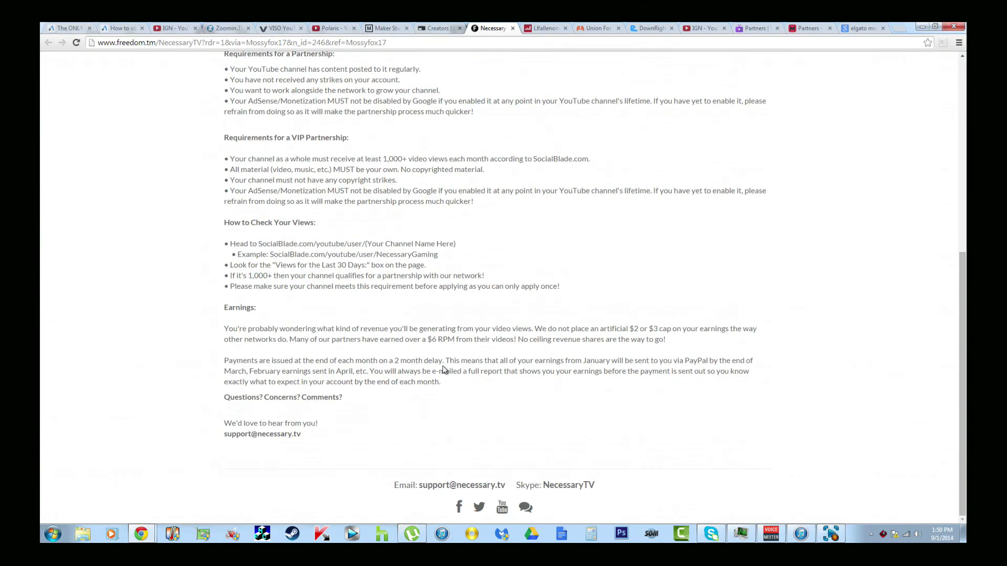
scroll(443, 370, up, 3)
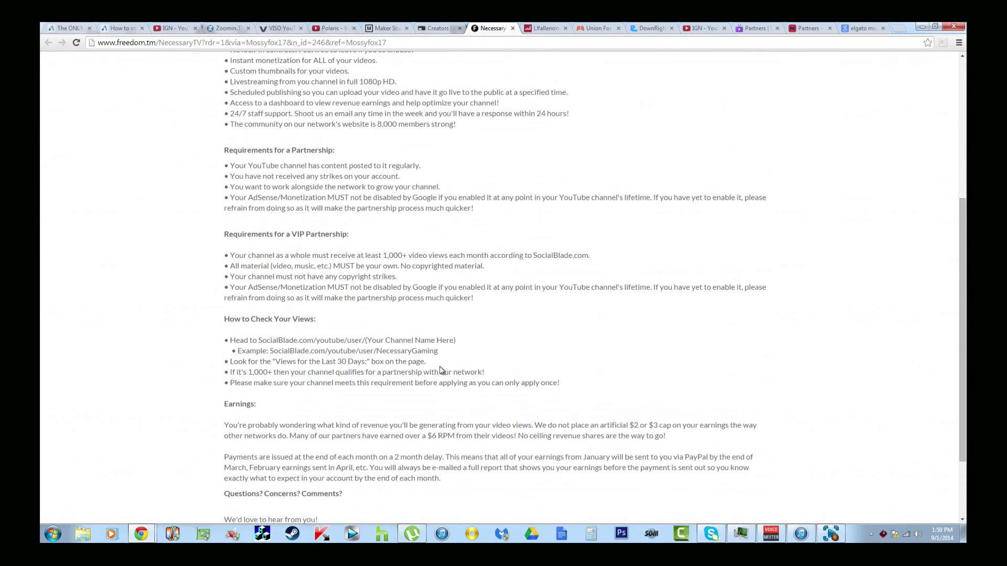
scroll(422, 365, up, 8)
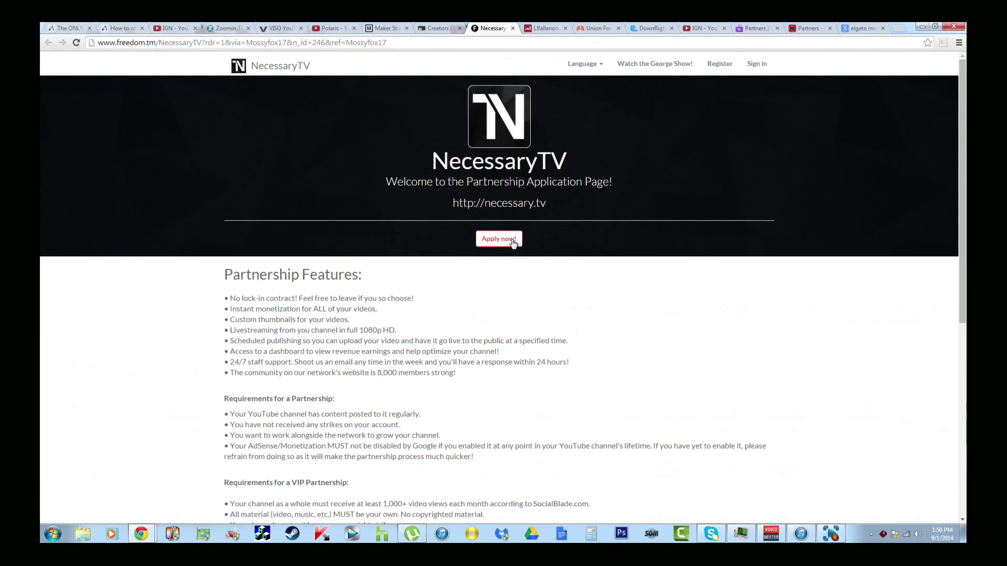
scroll(488, 299, down, 2)
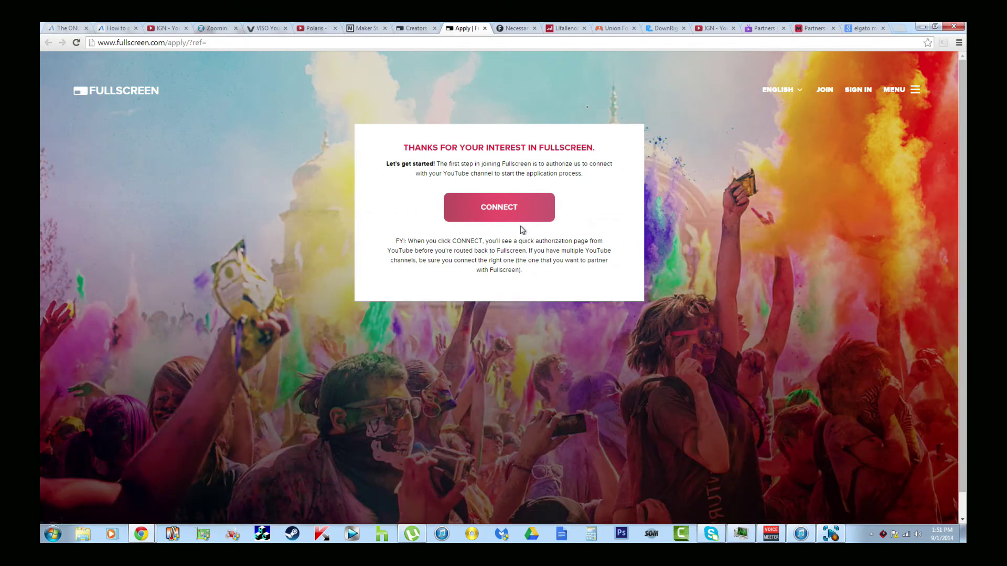
scroll(522, 229, down, 1)
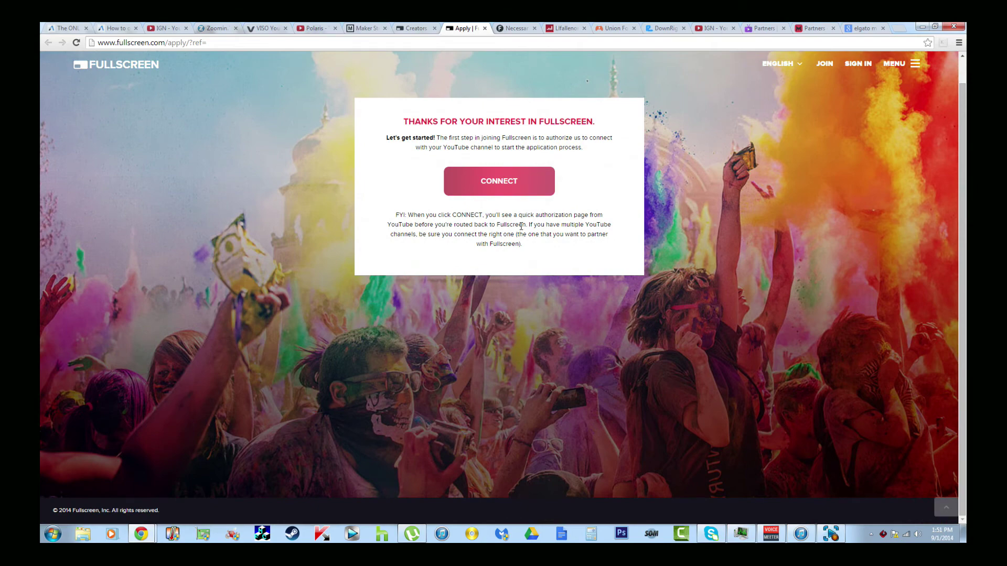
scroll(521, 229, up, 1)
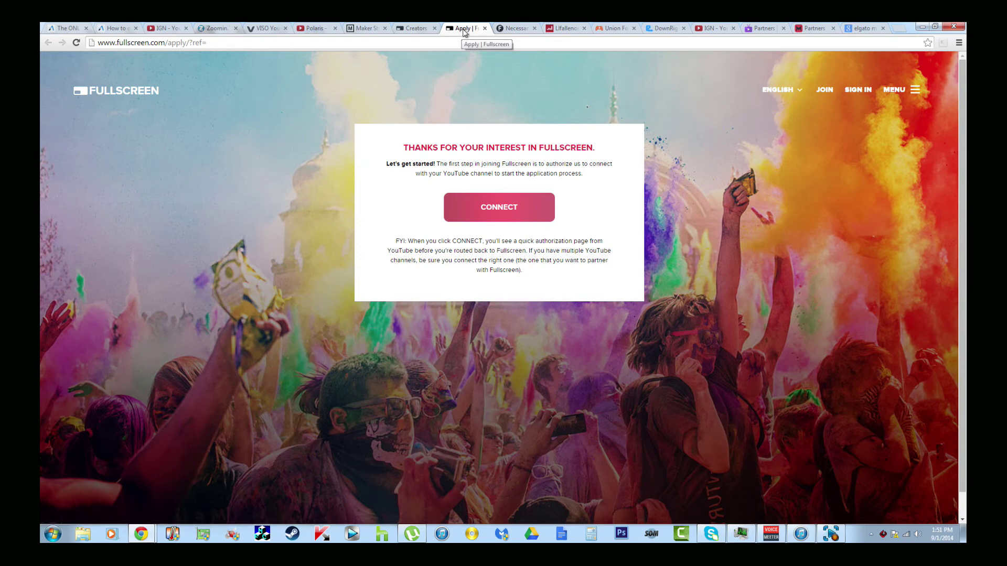
Switch to the Maker Studios Maker Gen tab
click(366, 28)
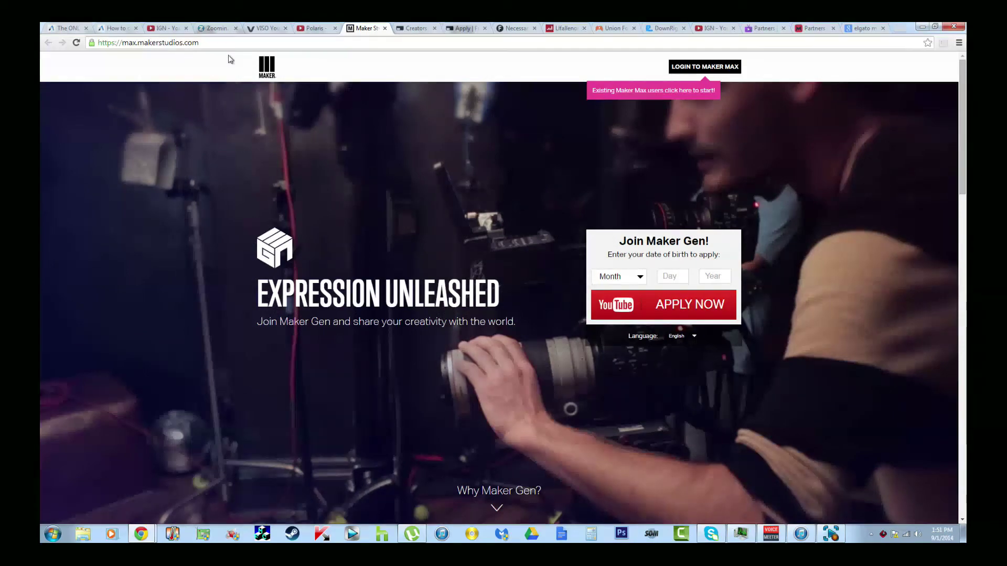
scroll(460, 278, down, 4)
scroll(460, 278, down, 4)
scroll(460, 278, down, 2)
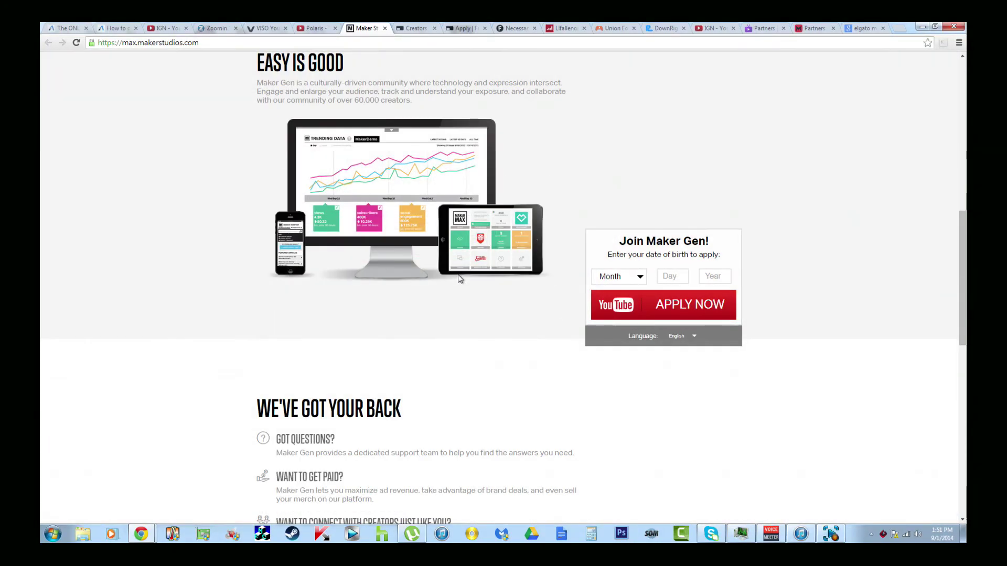
scroll(460, 277, up, 1)
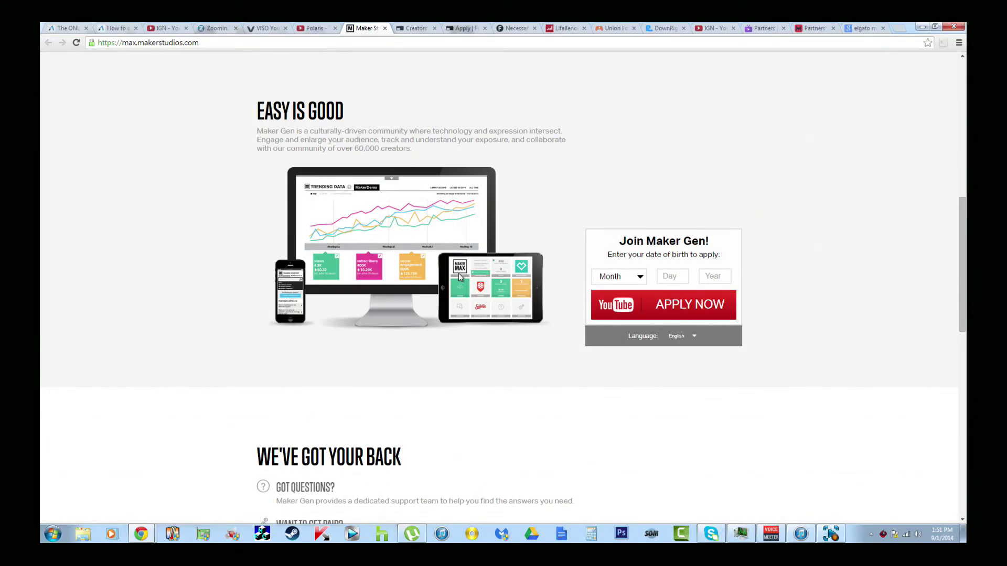
scroll(460, 278, down, 2)
scroll(461, 278, down, 2)
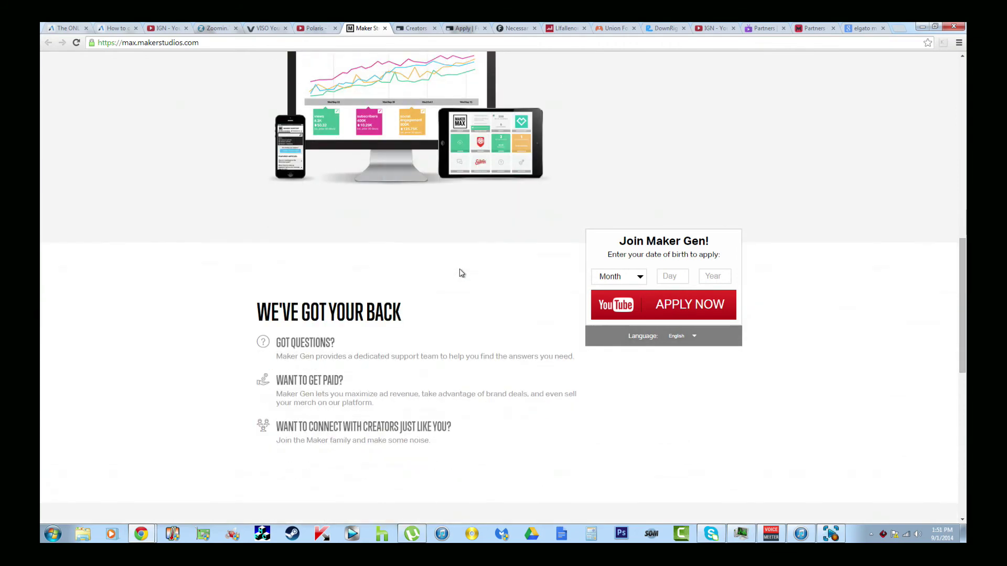
scroll(460, 273, down, 4)
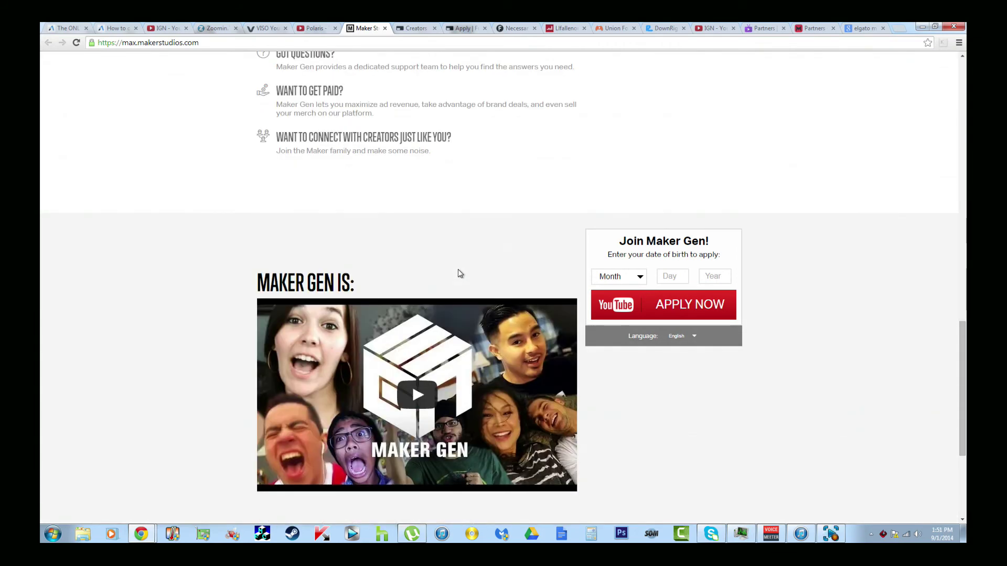
scroll(457, 269, down, 3)
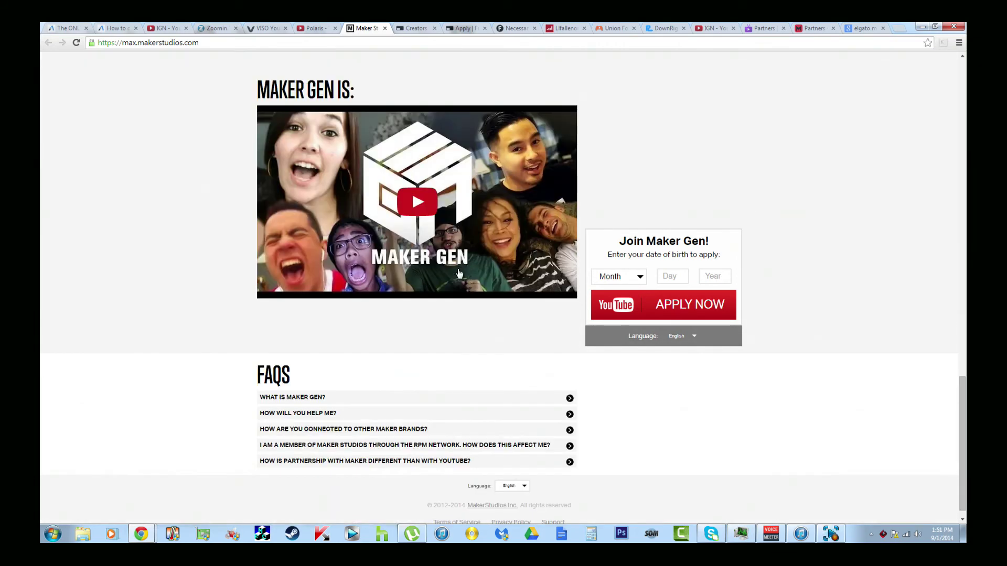
scroll(460, 274, down, 1)
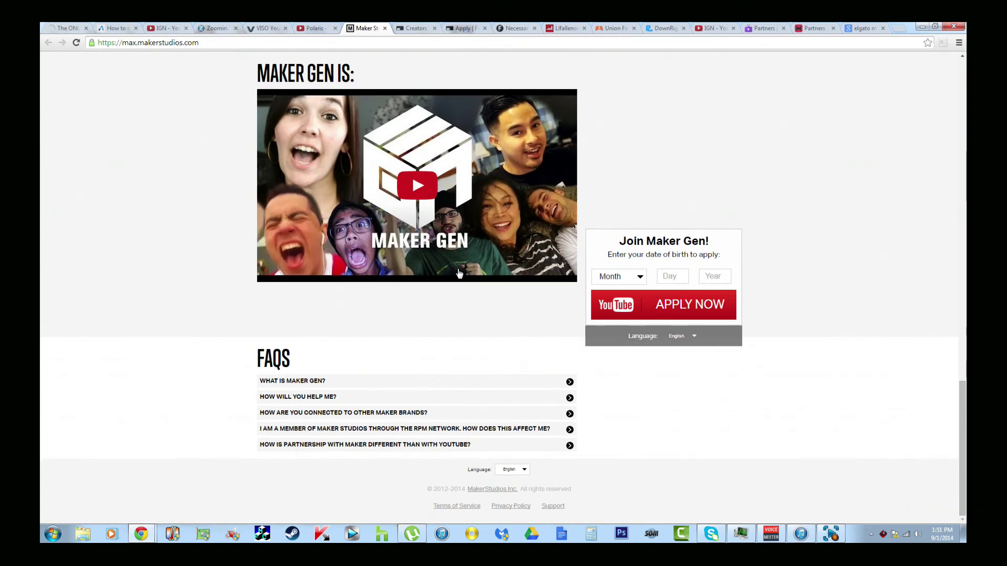
scroll(460, 272, up, 3)
scroll(459, 273, up, 2)
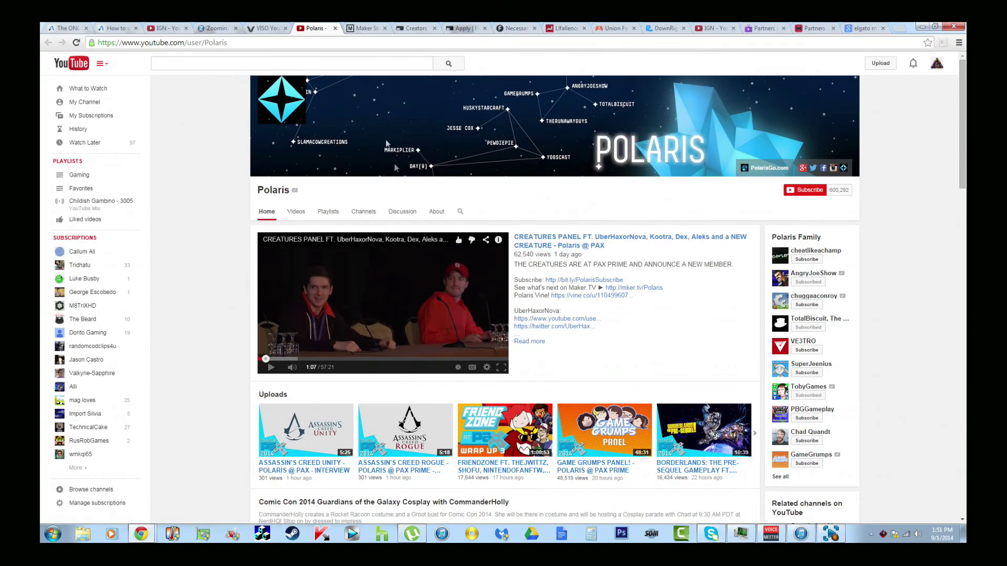
scroll(468, 236, down, 3)
scroll(462, 237, up, 5)
Switch from the Polaris channel to the VISO partner site tab
click(272, 29)
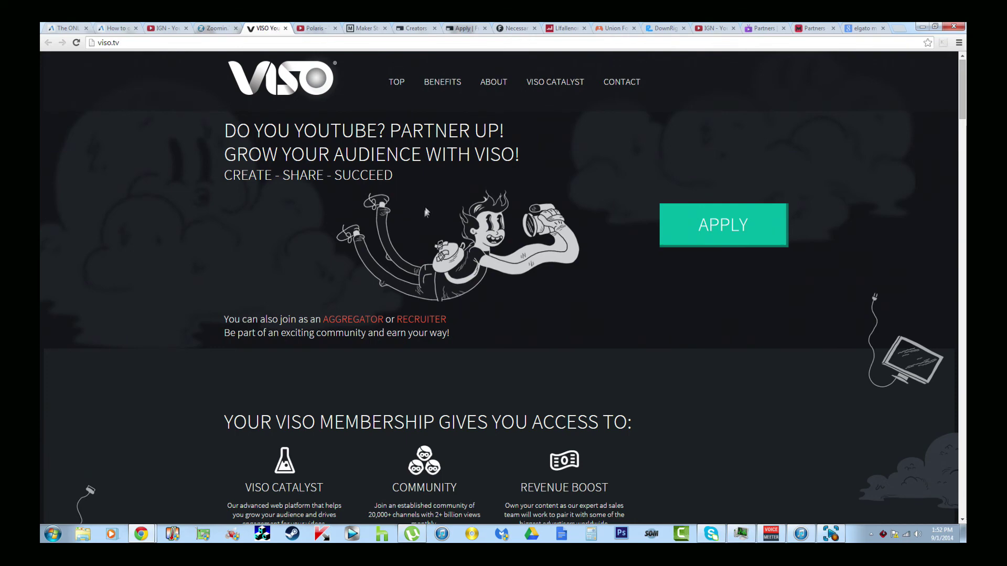
scroll(424, 211, down, 2)
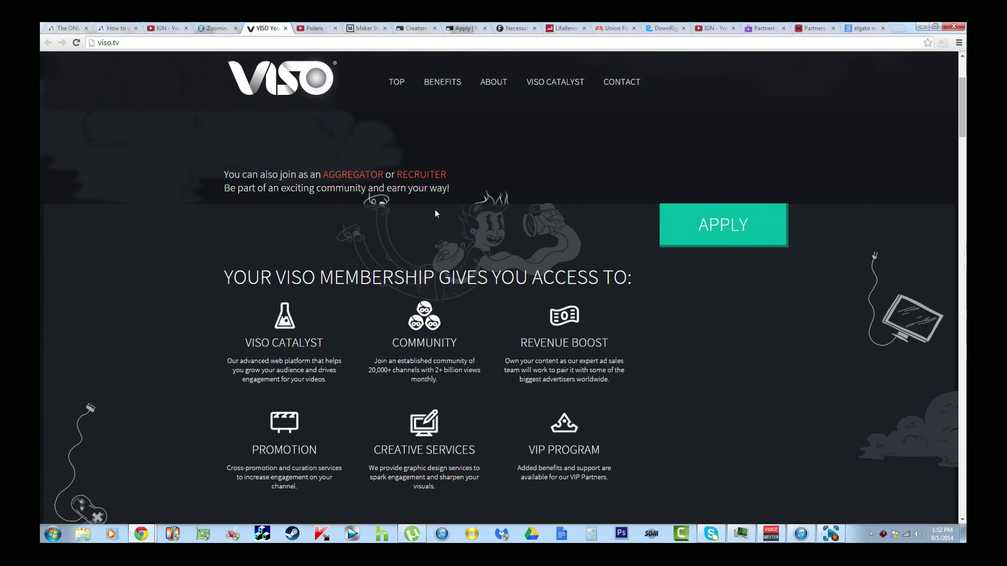
scroll(435, 210, down, 3)
scroll(429, 212, down, 3)
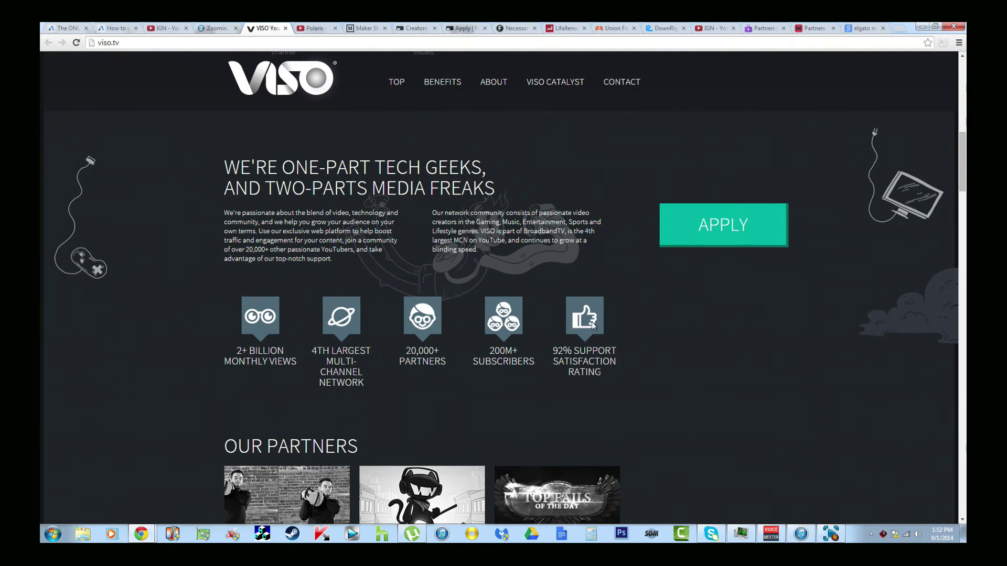
scroll(591, 322, up, 8)
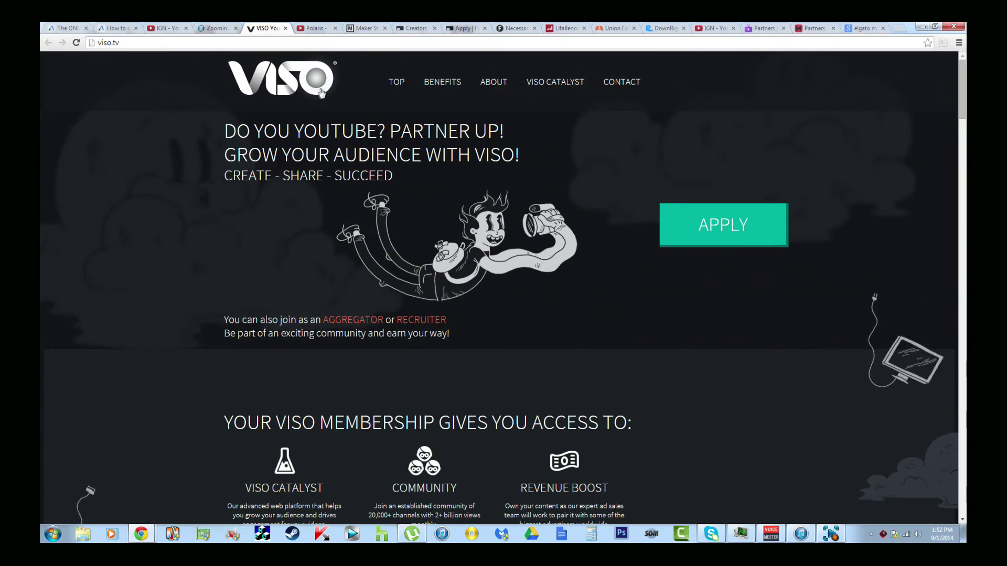
From the Polaris tab, search YouTube for 'viso youtube' and open the VISO Network channel
click(313, 28)
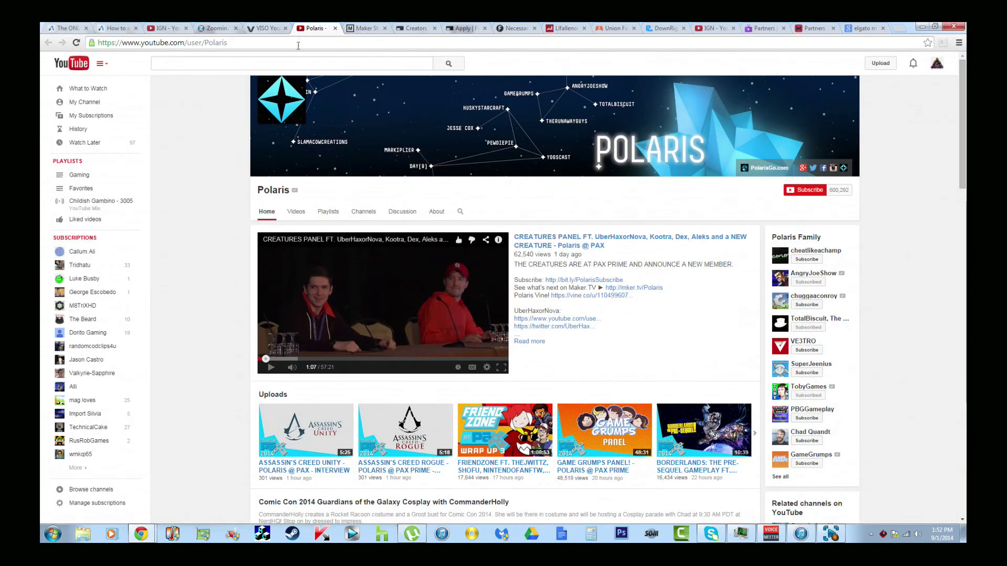
click(294, 64)
text(viso)
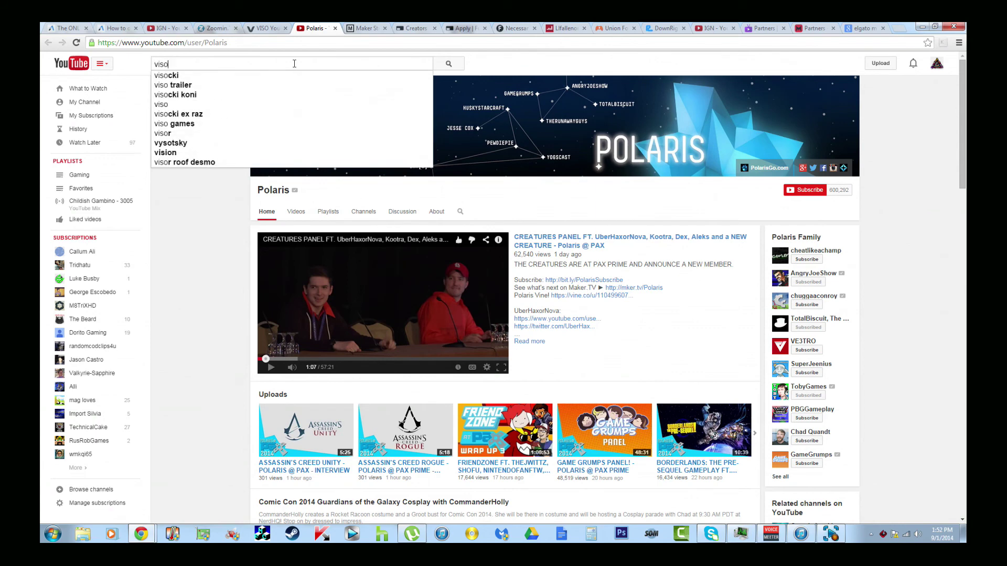
text( y)
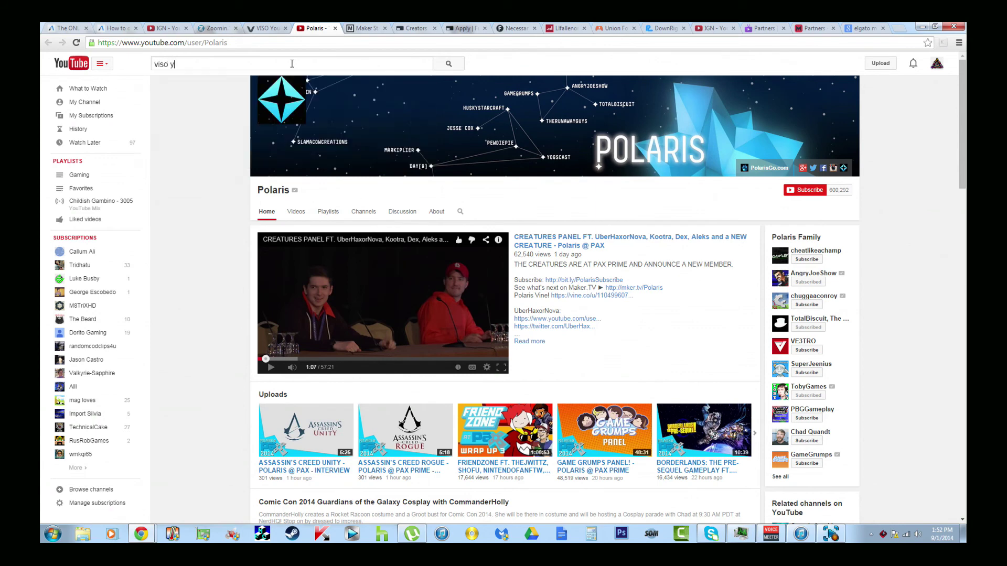
text(outube)
key(Return)
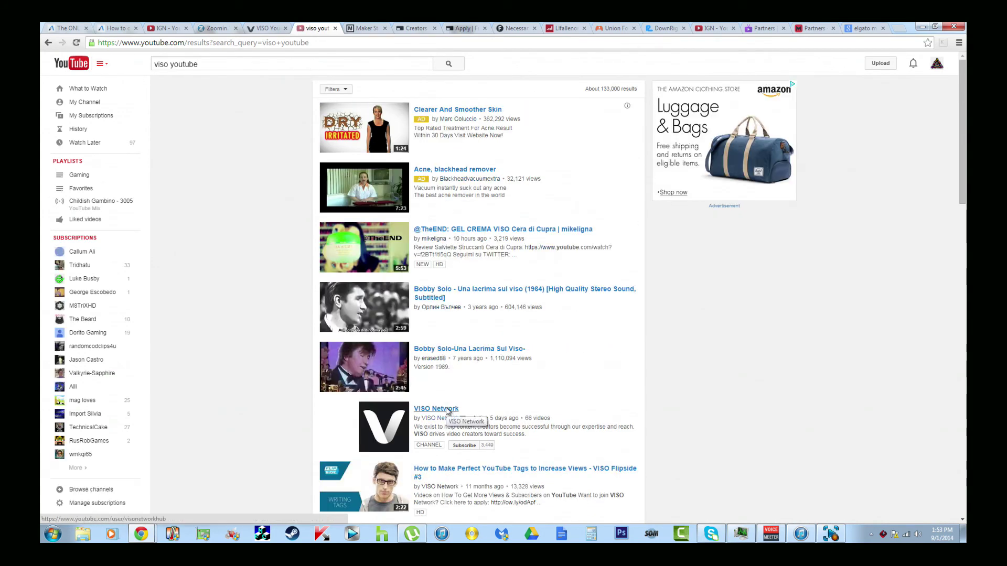
click(449, 411)
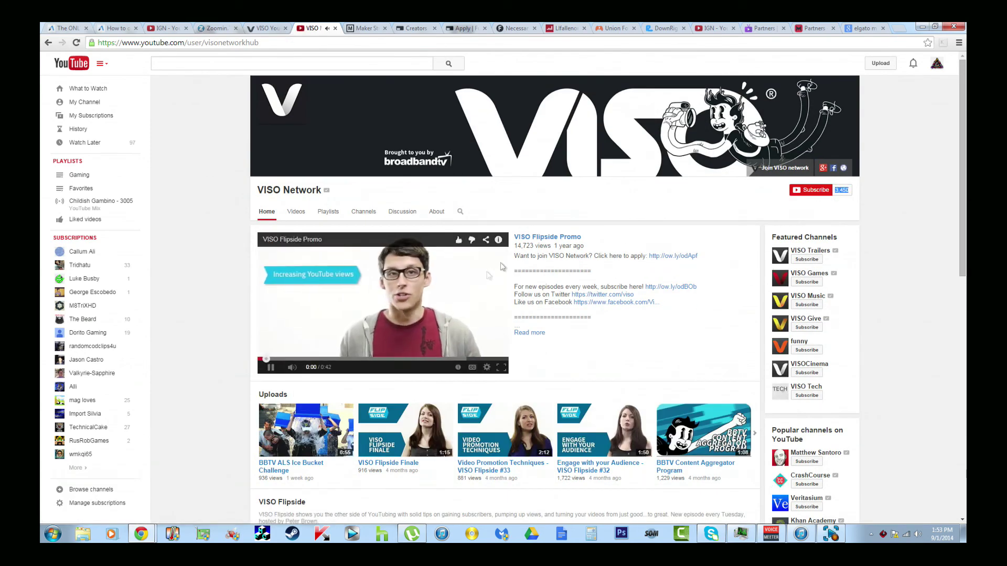
Pause the VISO Flipside Promo video, then move via viso.tv to the Zoomin.tv form
click(485, 277)
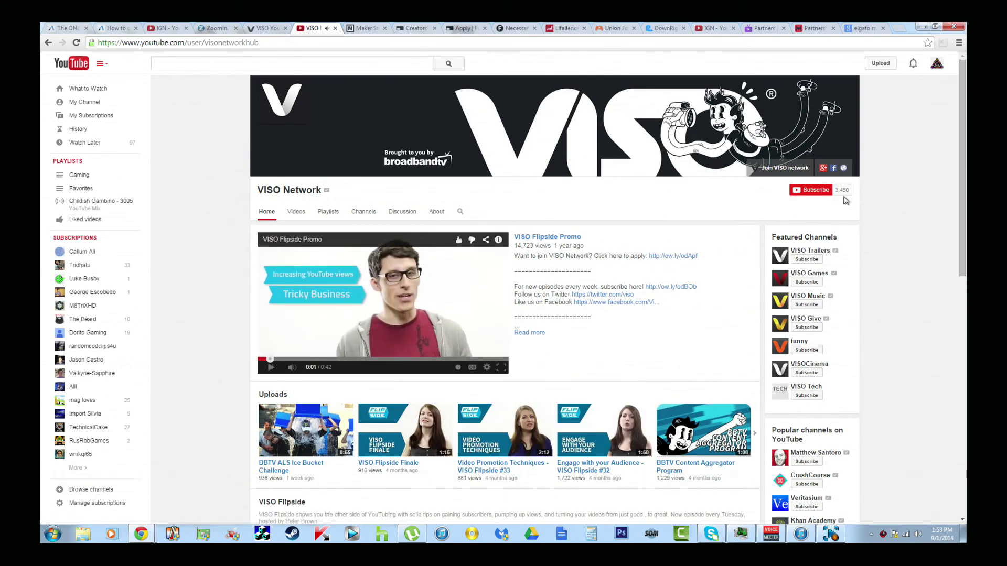
click(267, 28)
scroll(329, 213, down, 5)
scroll(328, 210, down, 5)
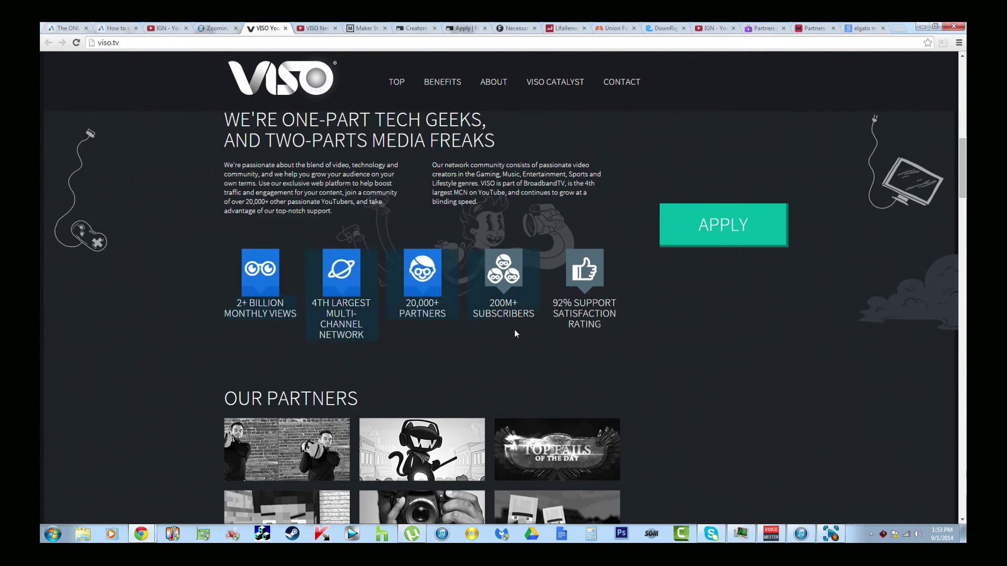
scroll(514, 329, up, 5)
click(217, 29)
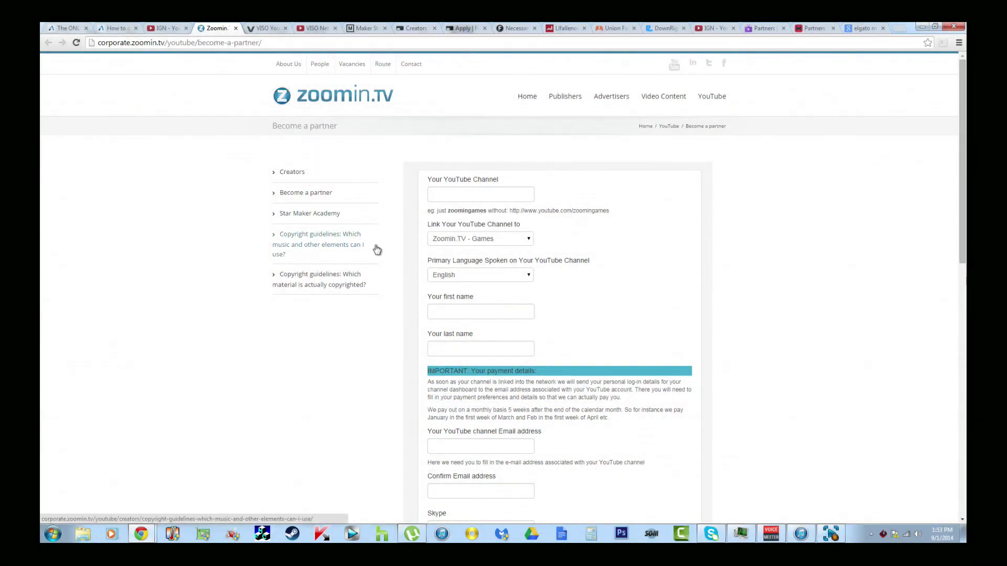
scroll(376, 248, down, 1)
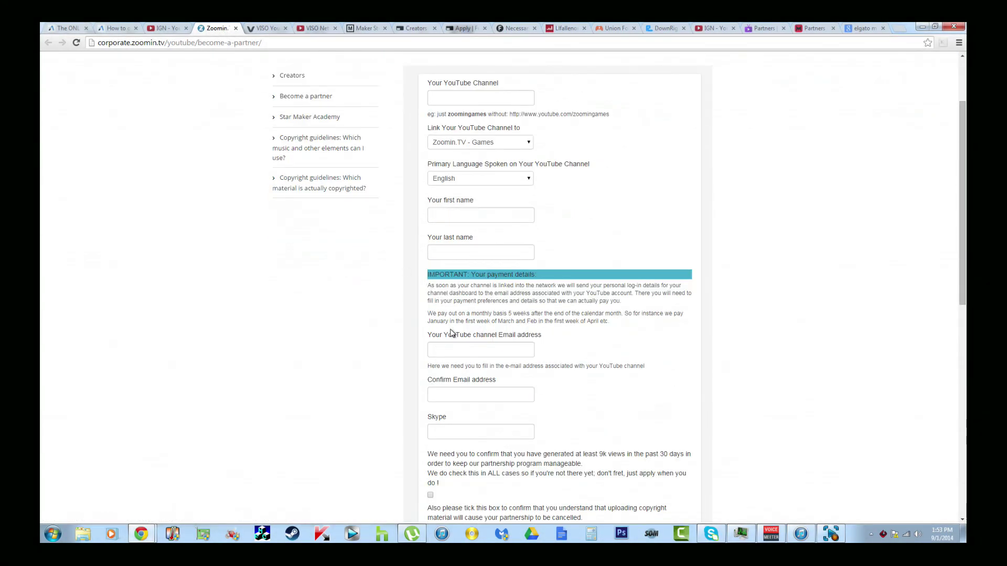
scroll(452, 331, up, 1)
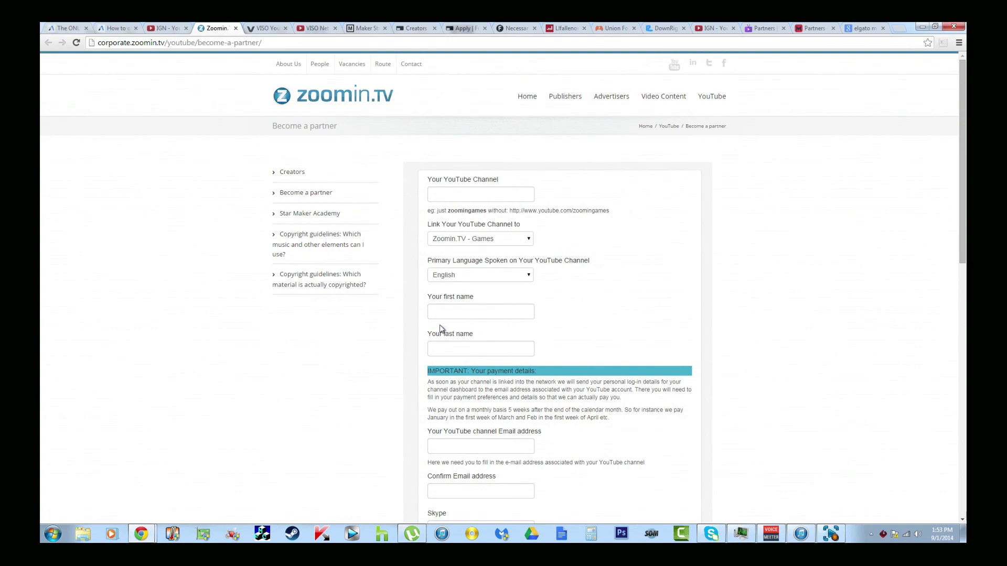
scroll(440, 329, down, 1)
scroll(440, 330, down, 4)
scroll(440, 330, down, 3)
scroll(439, 330, up, 4)
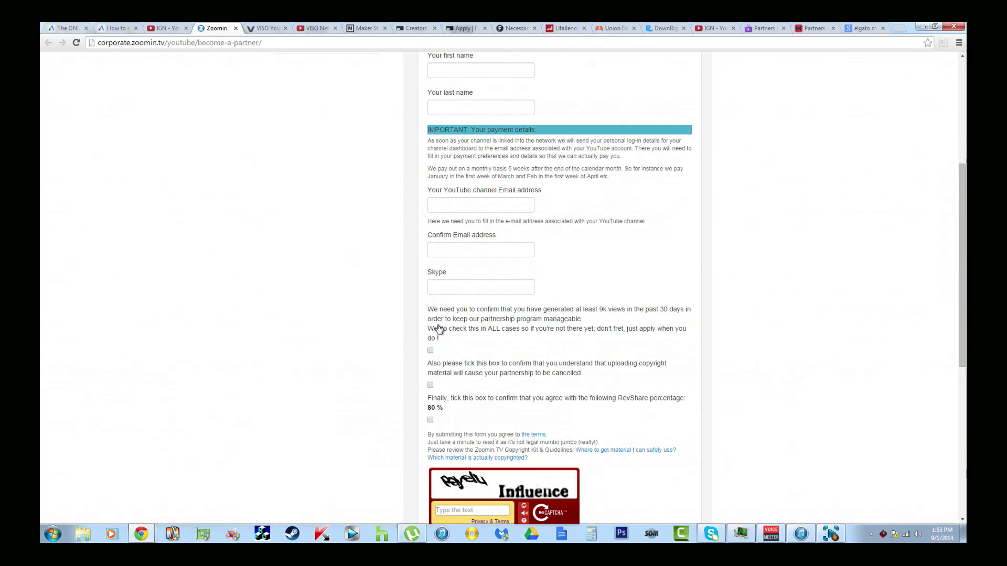
scroll(440, 329, up, 1)
scroll(439, 330, up, 3)
scroll(439, 330, up, 3)
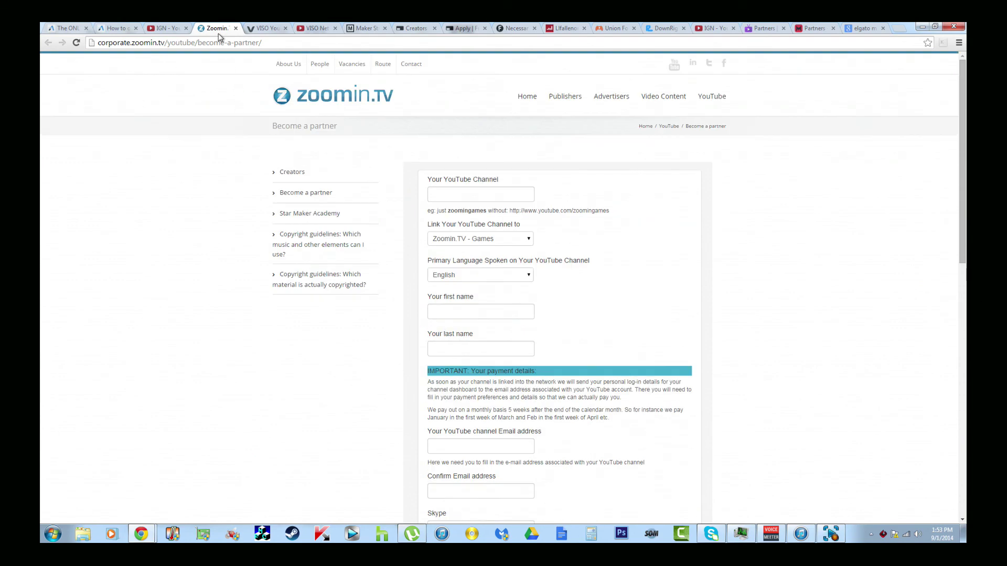